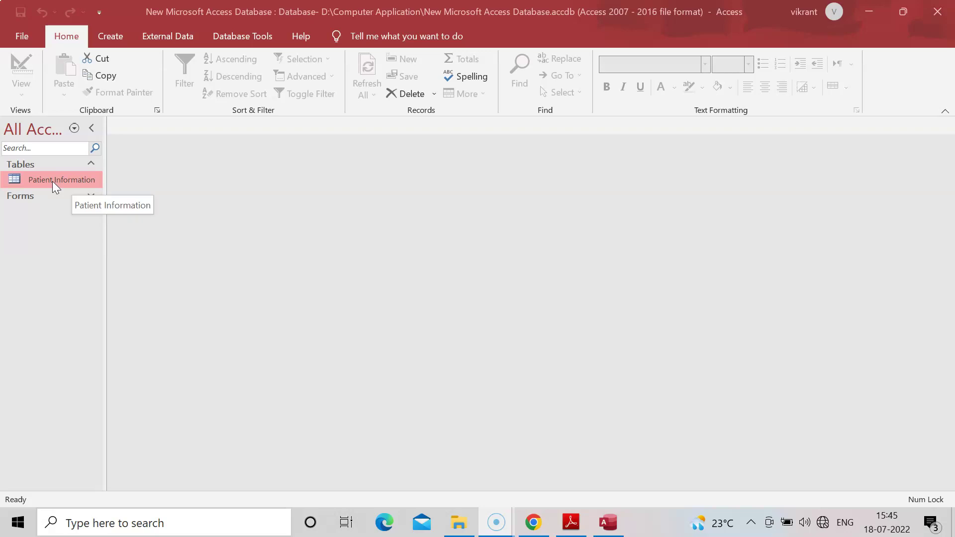
- Open the Patient Information table in Datasheet View to show its four patient records
{"action": "right_click", "coordinate": [52, 181]}
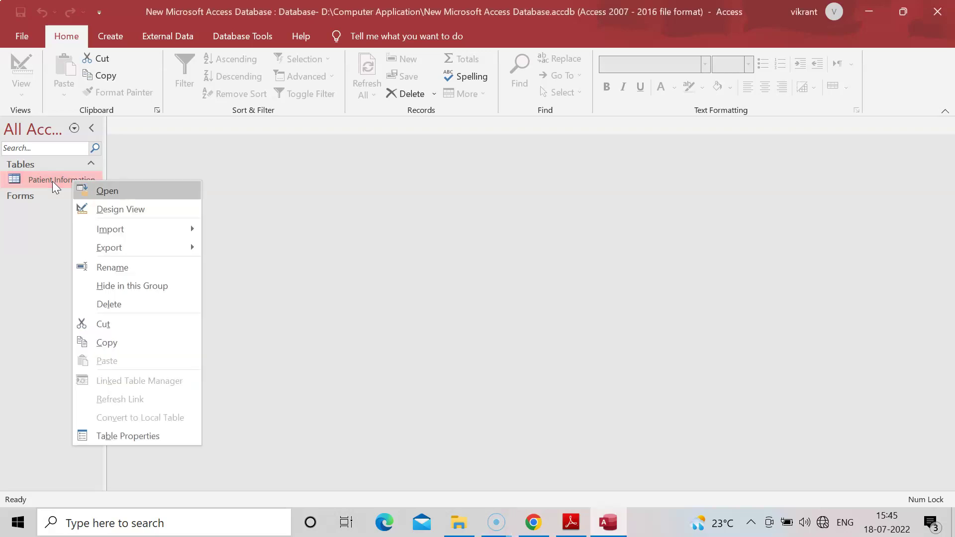
{"action": "key", "text": "Return"}
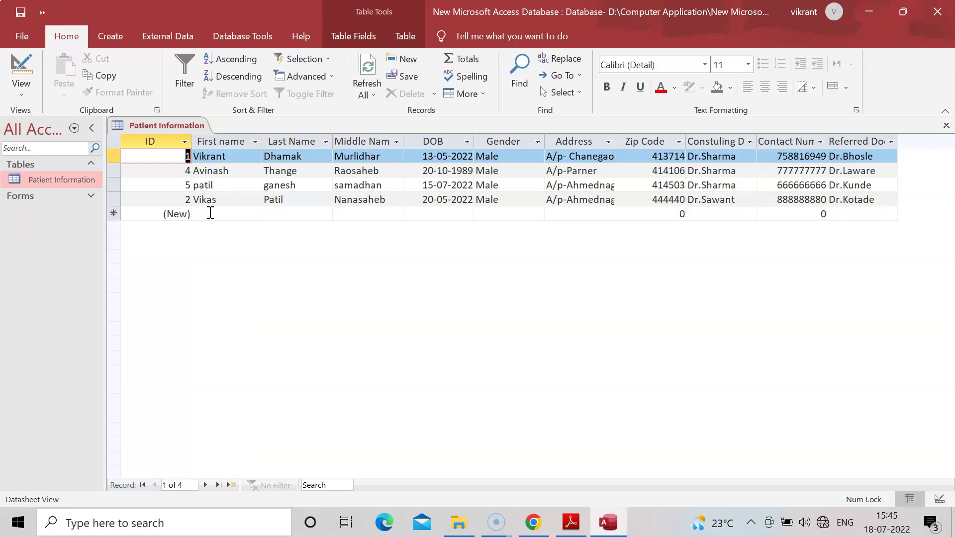
{"action": "left_click", "coordinate": [110, 36]}
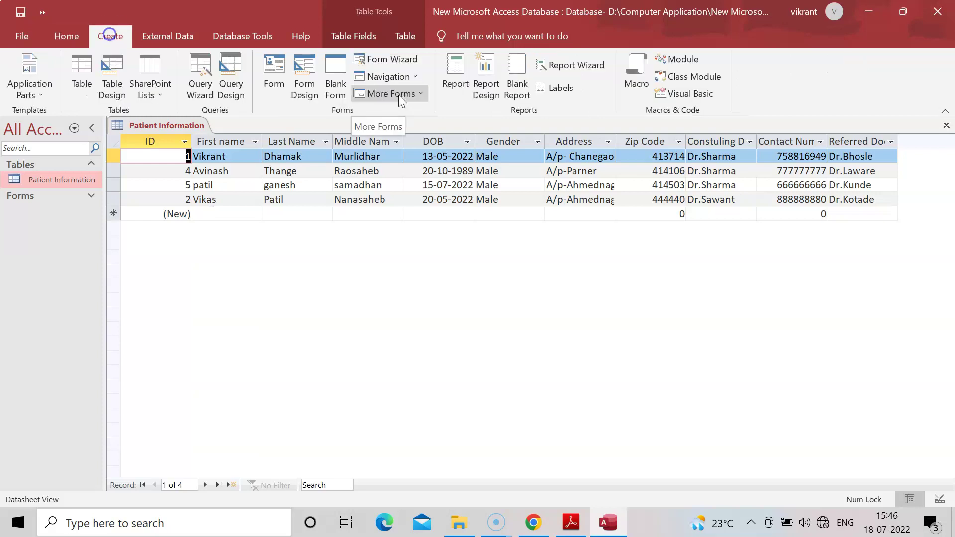
- Launch the Form Wizard and add First name through Zip Code as form fields
{"action": "left_click", "coordinate": [383, 62]}
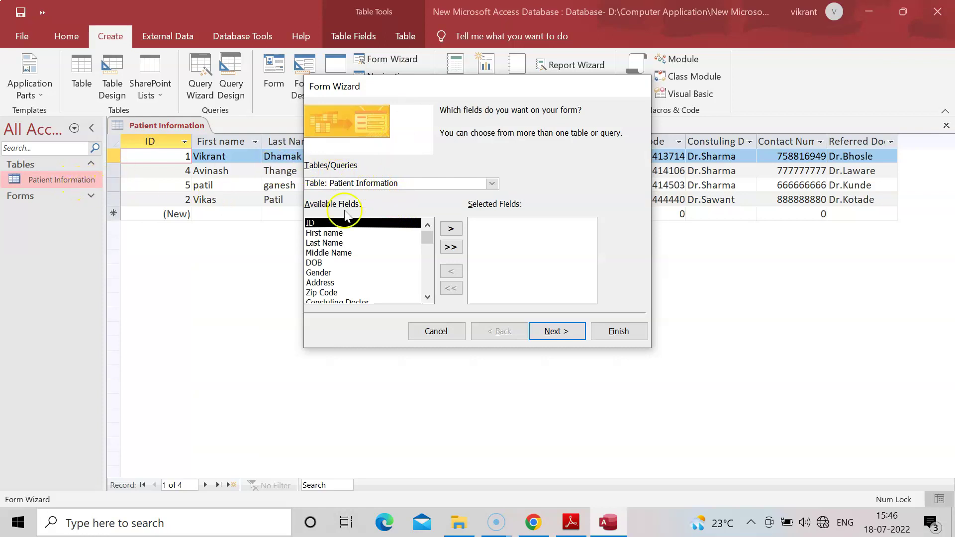
{"action": "mouse_move", "coordinate": [427, 239]}
{"action": "left_mouse_down"}
{"action": "mouse_move", "coordinate": [427, 291]}
{"action": "mouse_move", "coordinate": [429, 228]}
{"action": "left_mouse_up"}
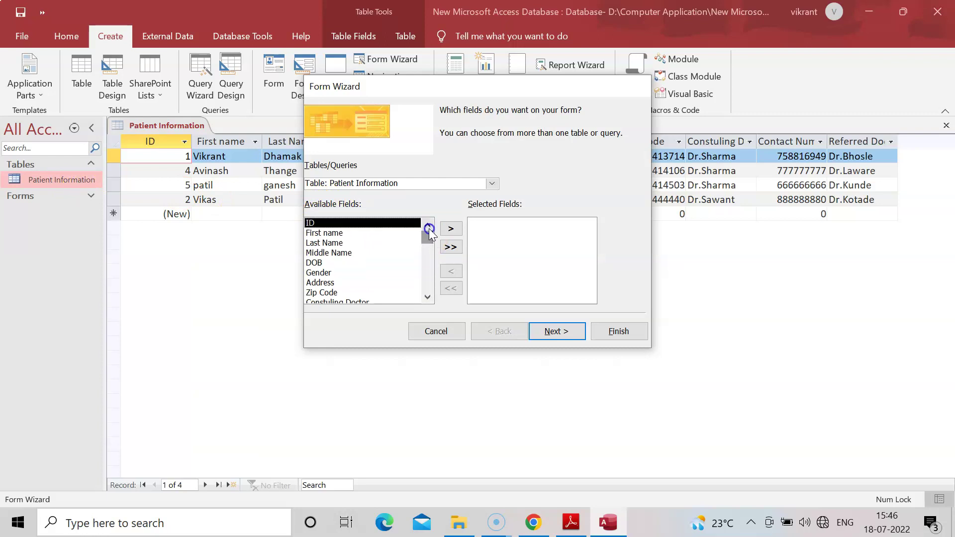
{"action": "left_click", "coordinate": [334, 234]}
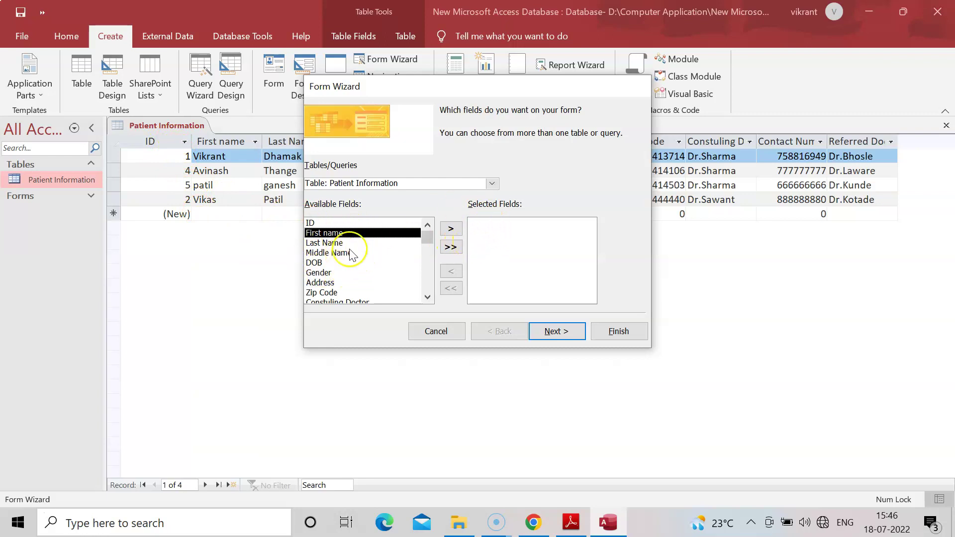
{"action": "left_click", "coordinate": [451, 230]}
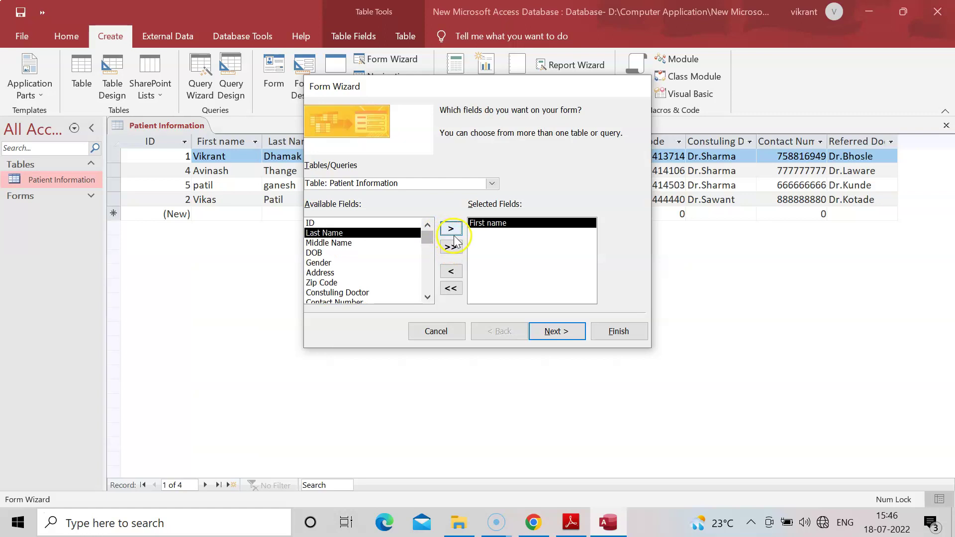
{"action": "left_click", "coordinate": [452, 230]}
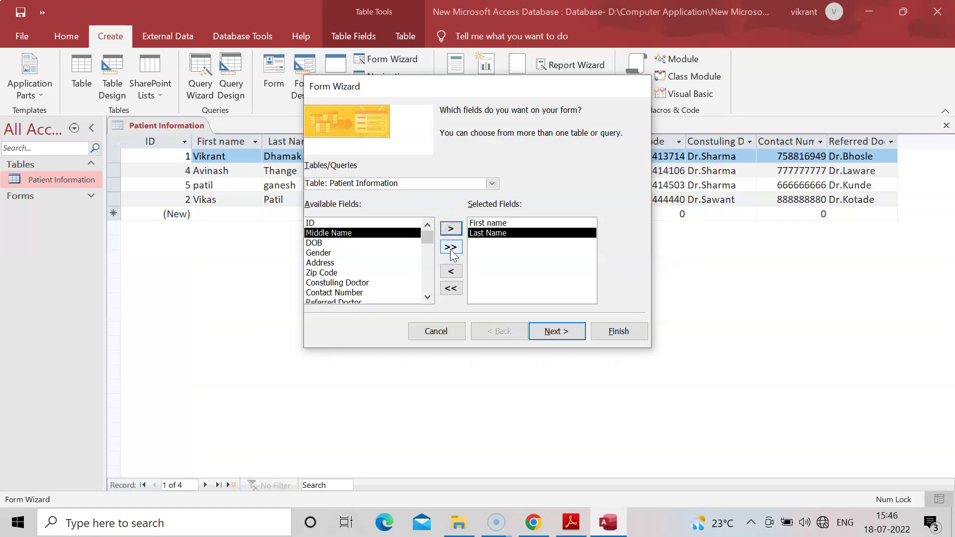
{"action": "left_click", "coordinate": [457, 230]}
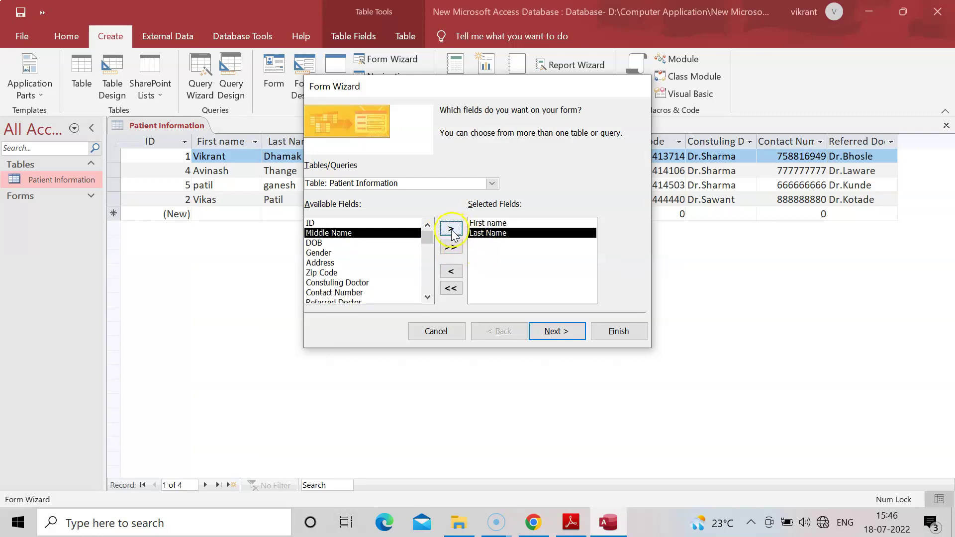
{"action": "left_click", "coordinate": [452, 230]}
{"action": "left_click", "coordinate": [451, 229]}
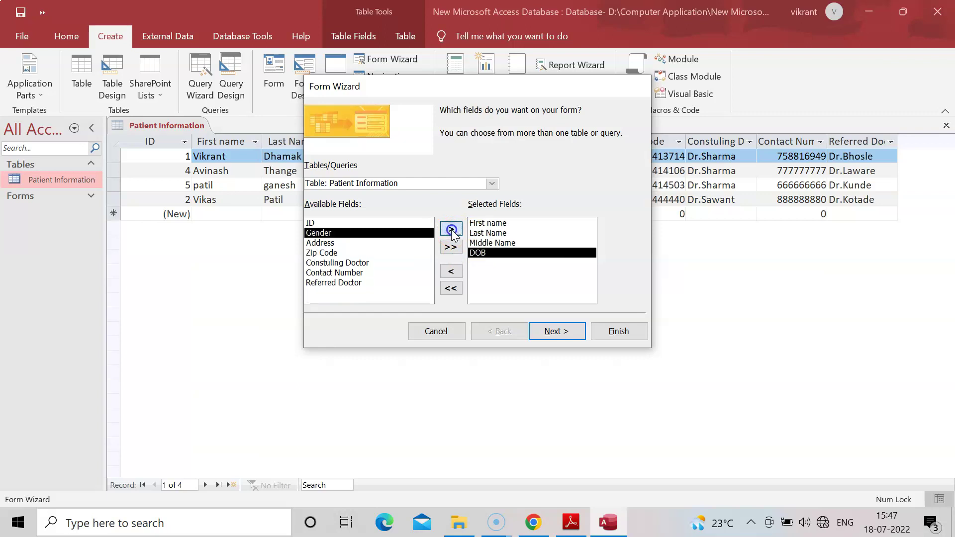
{"action": "left_click", "coordinate": [452, 230]}
{"action": "left_click", "coordinate": [451, 230]}
- Add the consulting doctor, Contact Number and Referred Doctor fields, then proceed to layout
{"action": "left_click", "coordinate": [451, 230]}
{"action": "left_click", "coordinate": [451, 229]}
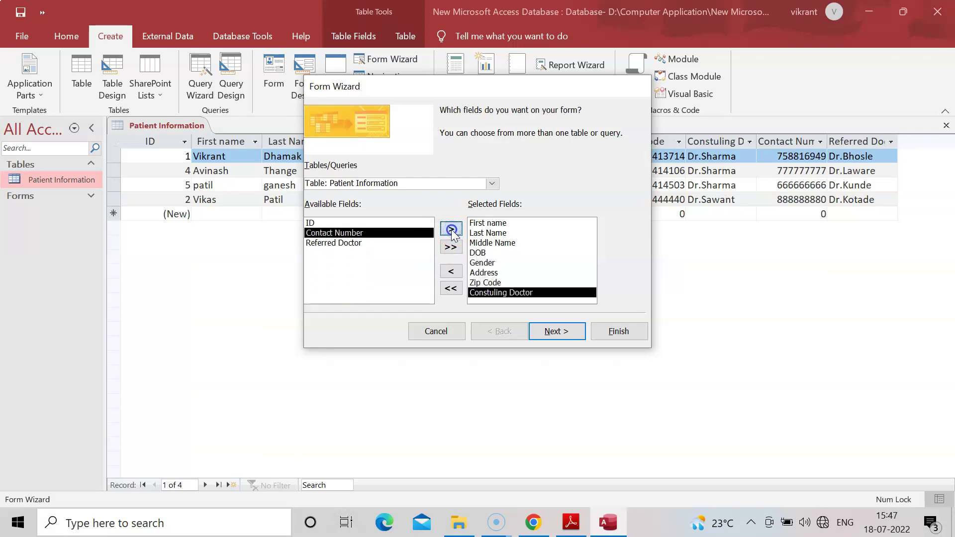
{"action": "left_click", "coordinate": [452, 230]}
{"action": "left_click", "coordinate": [451, 230]}
{"action": "left_click", "coordinate": [456, 274]}
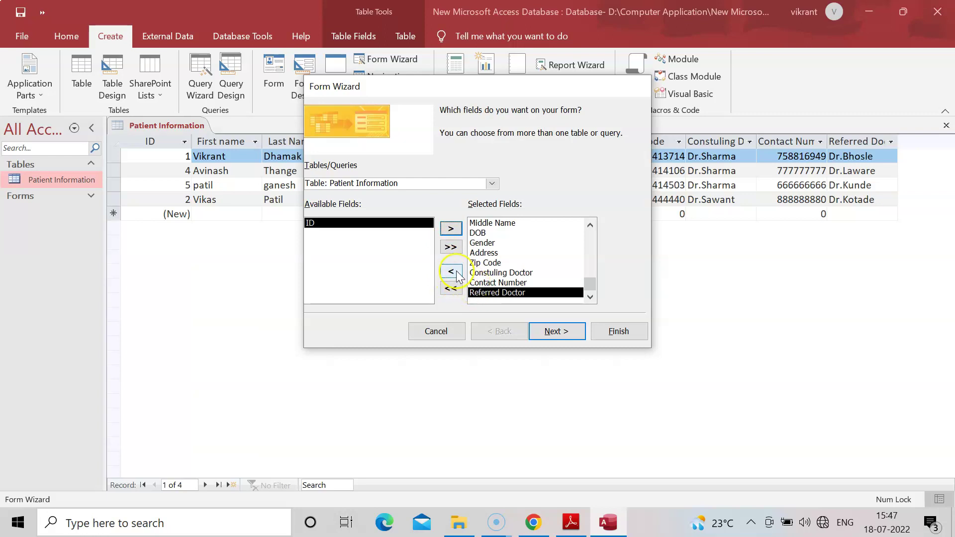
{"action": "left_click", "coordinate": [457, 274]}
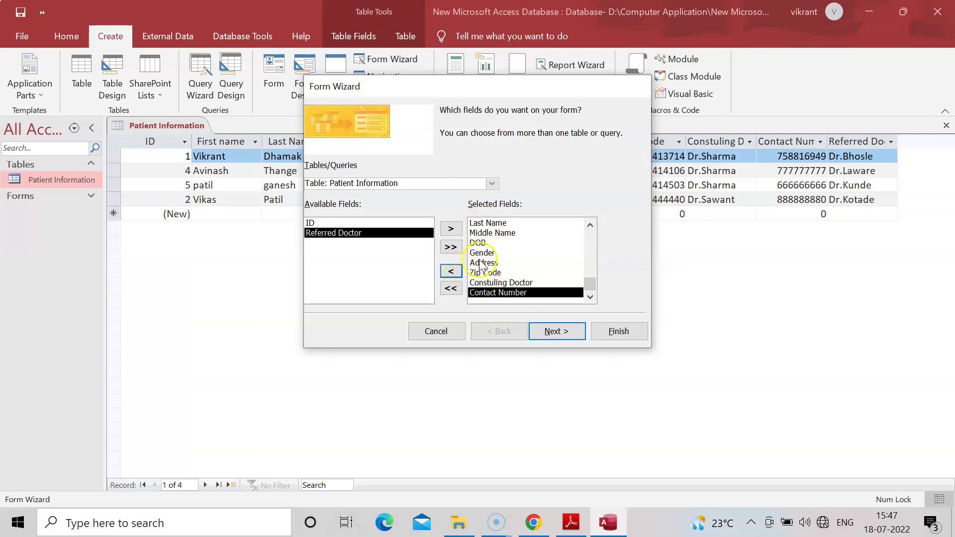
{"action": "left_click", "coordinate": [452, 230]}
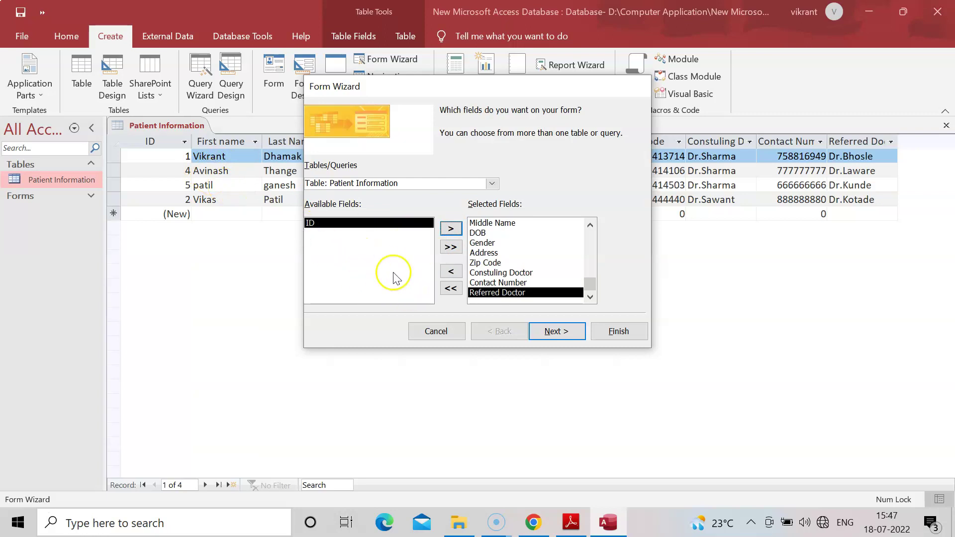
{"action": "left_click", "coordinate": [553, 334]}
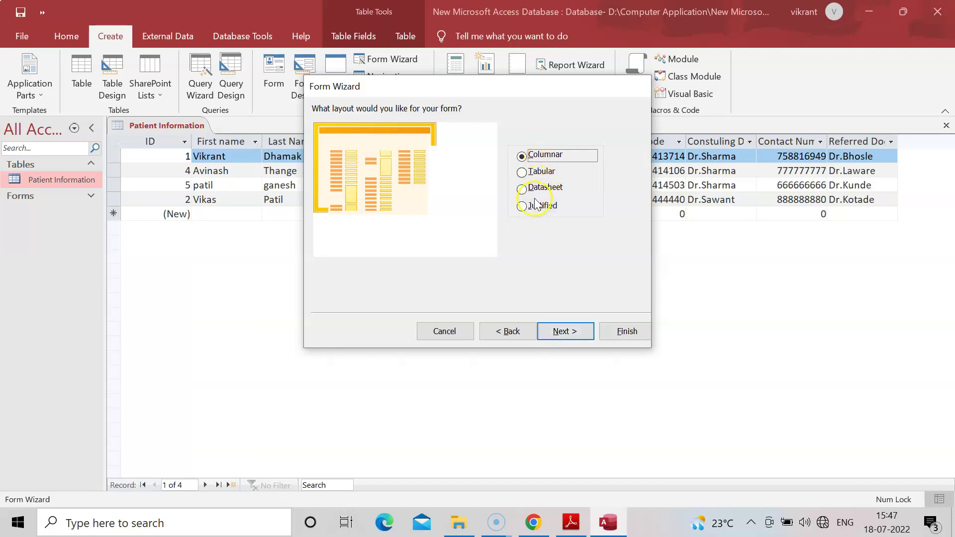
- Preview Tabular, Datasheet and Justified layouts, keep Columnar, and reach the Patient Information2 title step
{"action": "left_click", "coordinate": [525, 173]}
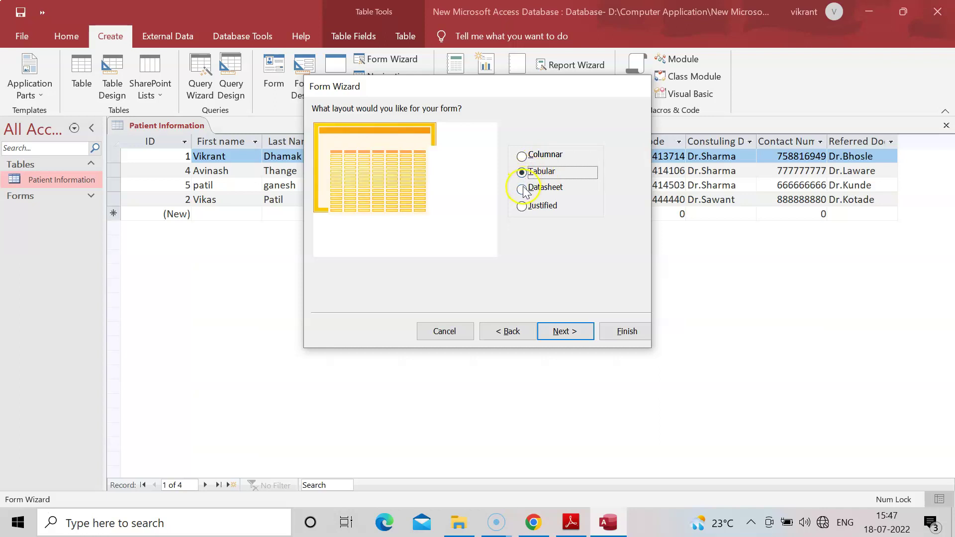
{"action": "left_click", "coordinate": [524, 191]}
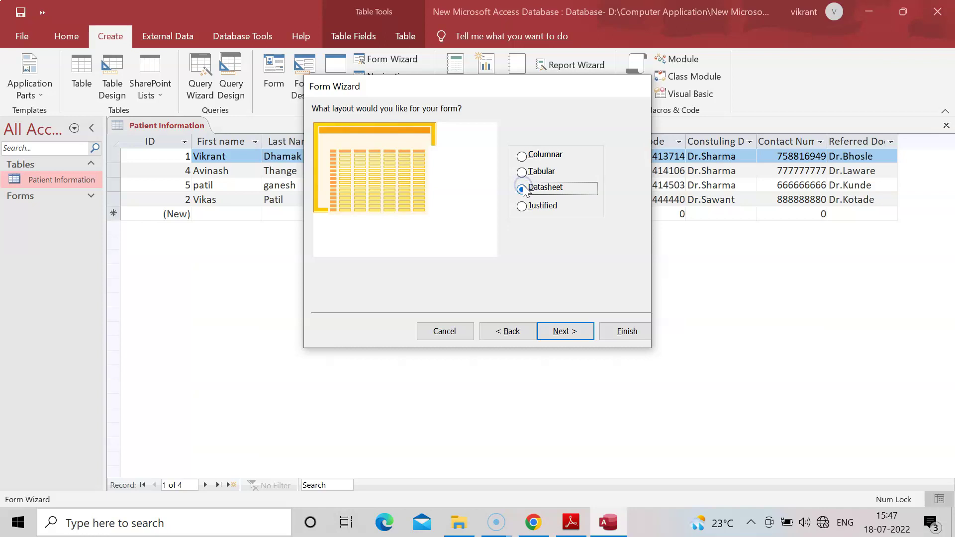
{"action": "left_click", "coordinate": [523, 208]}
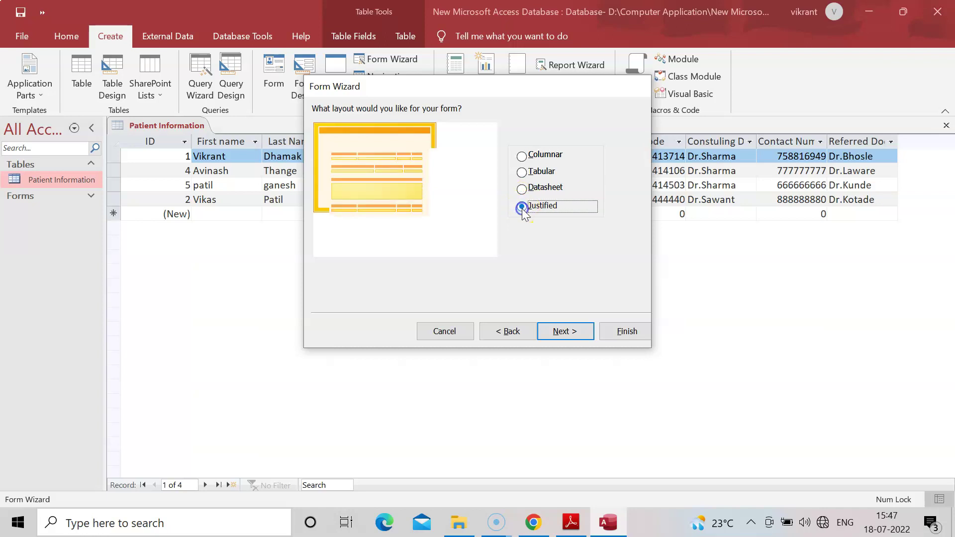
{"action": "left_click", "coordinate": [522, 157]}
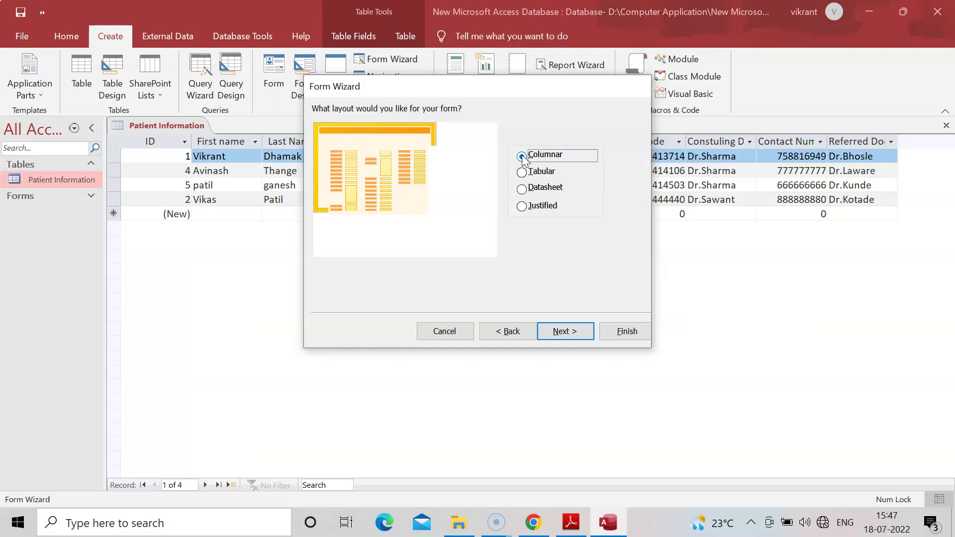
{"action": "left_click", "coordinate": [557, 339]}
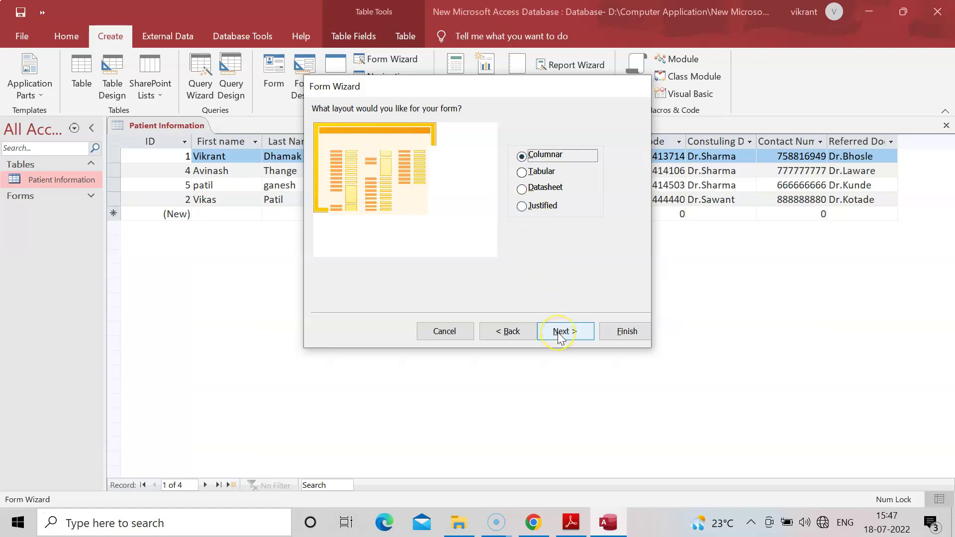
{"action": "left_click", "coordinate": [561, 336]}
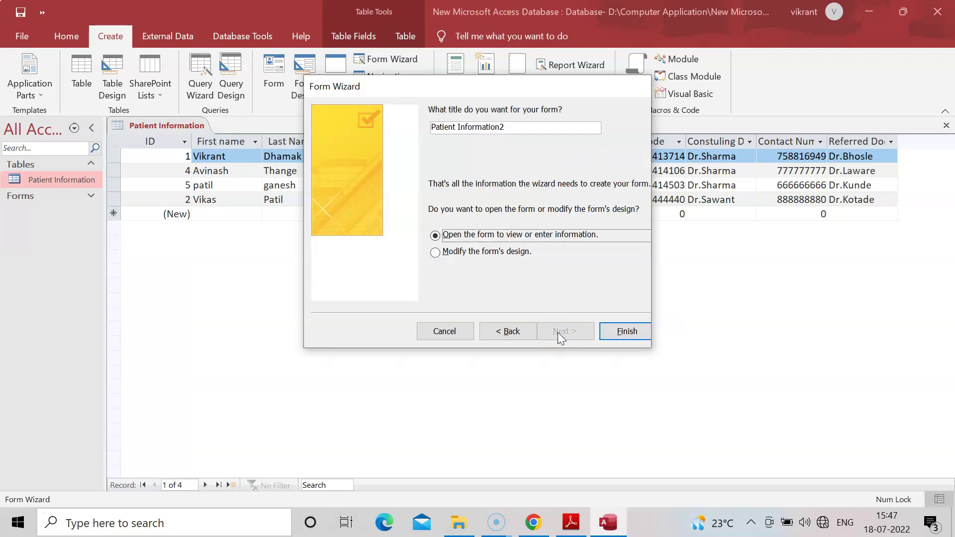
{"action": "left_click", "coordinate": [454, 252]}
- Finish the wizard so Patient Information2 opens in Form View on the first record
{"action": "left_click", "coordinate": [623, 332]}
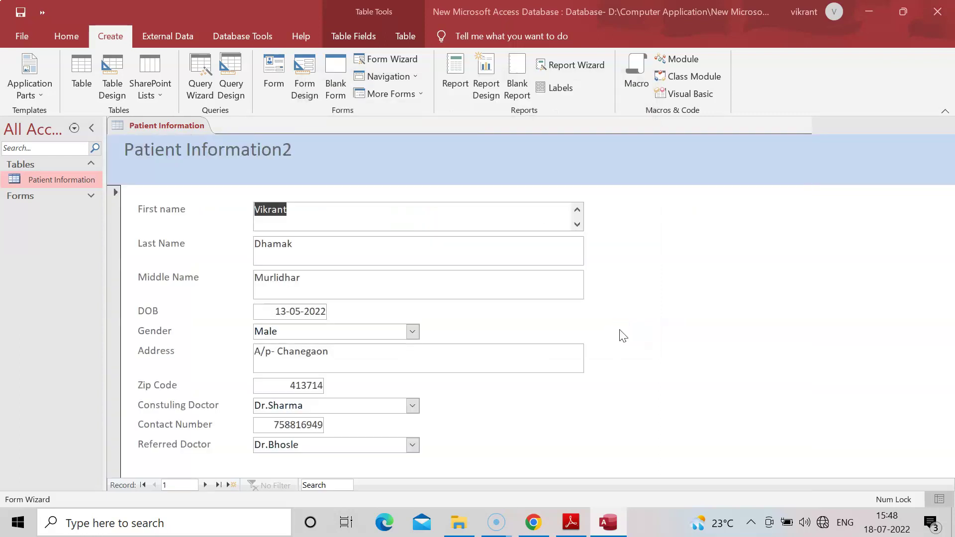
{"action": "left_click", "coordinate": [157, 125]}
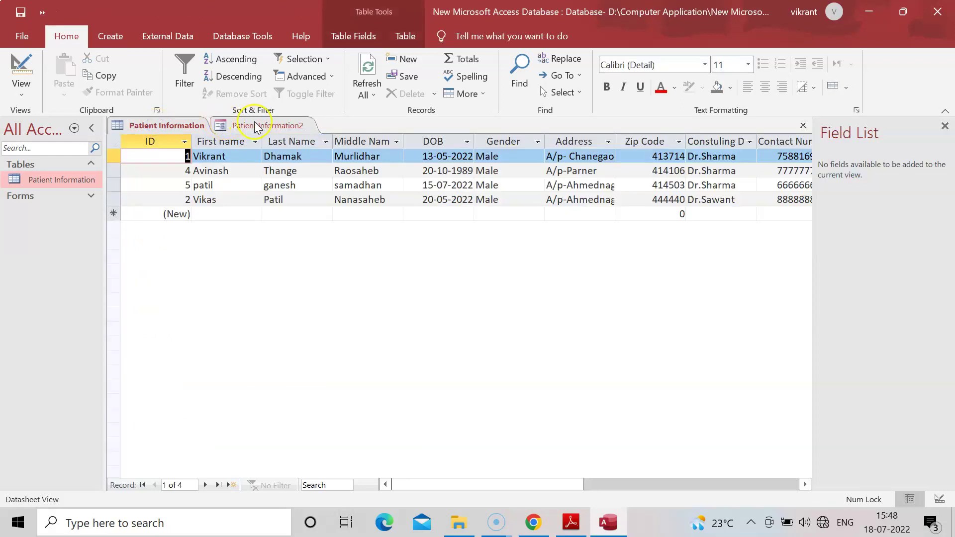
{"action": "left_click", "coordinate": [255, 126]}
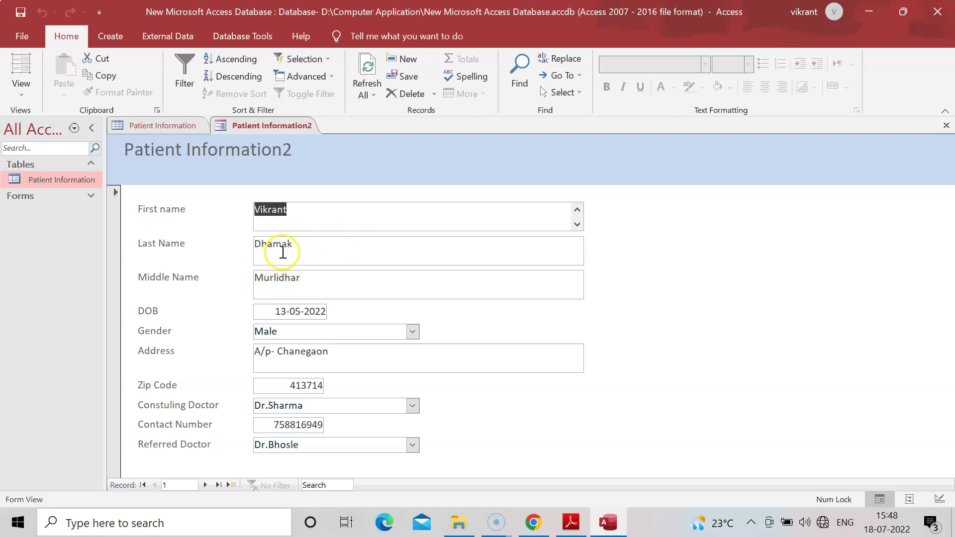
- Change record 3's Referred Doctor to Dr.Gaikar and advance to record 4 of 4
{"action": "left_click", "coordinate": [329, 486]}
{"action": "type", "text": "patil"}
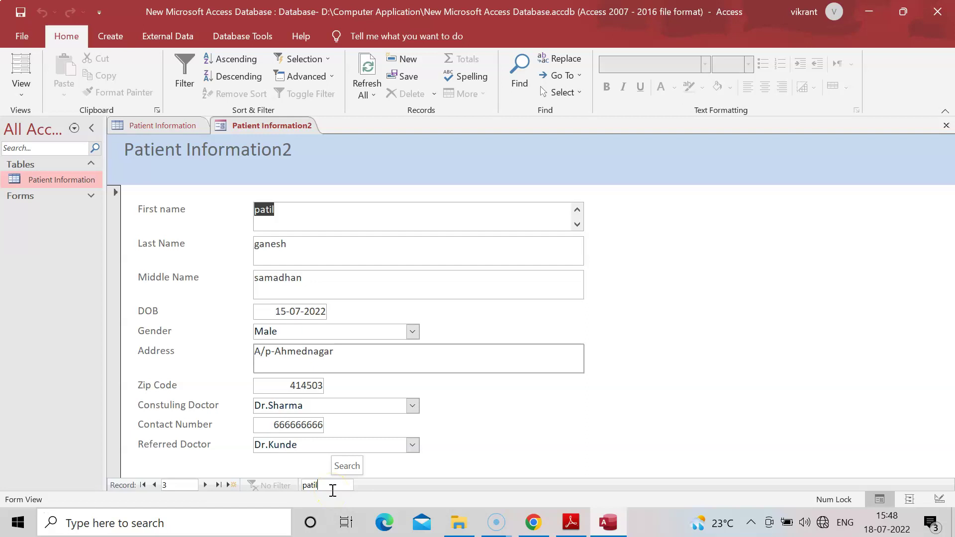
{"action": "left_click", "coordinate": [411, 446]}
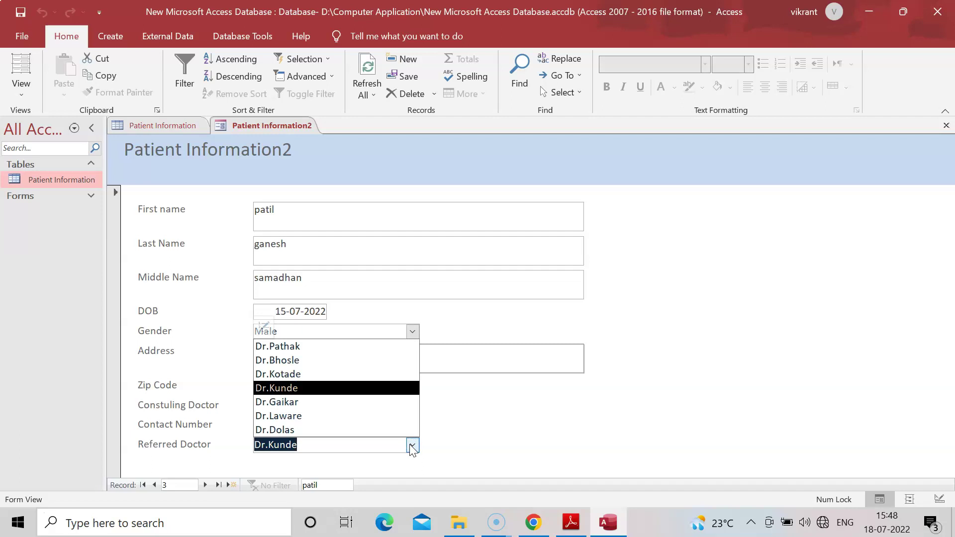
{"action": "left_click", "coordinate": [383, 406]}
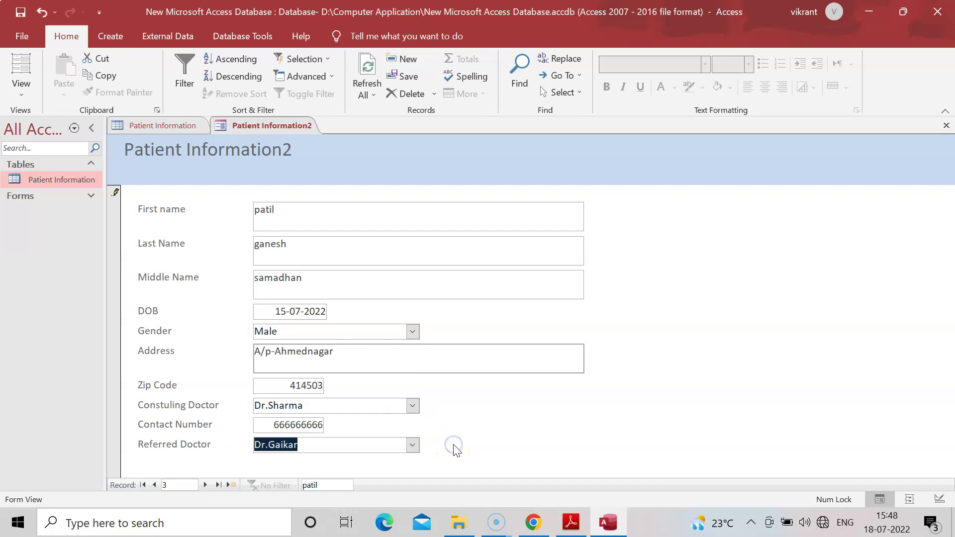
{"action": "left_click", "coordinate": [212, 489]}
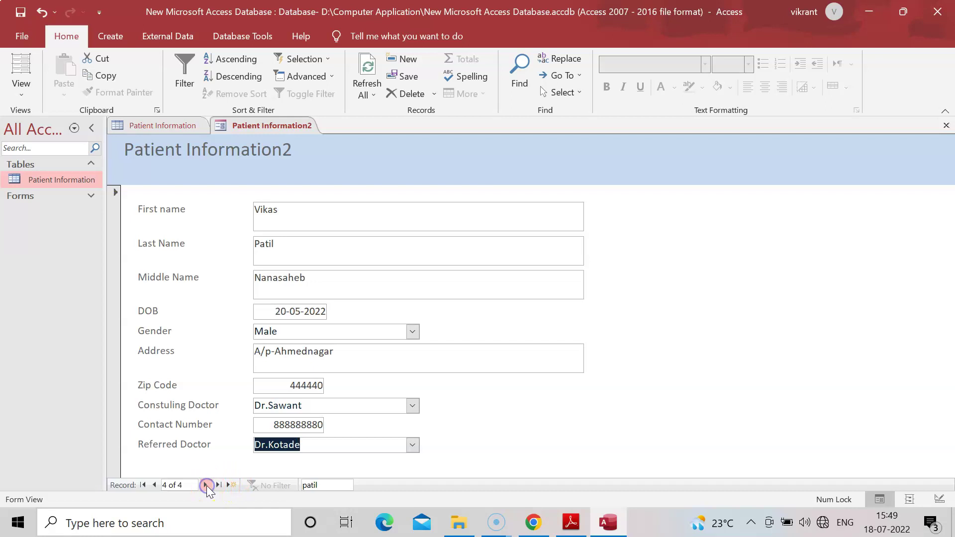
{"action": "left_click", "coordinate": [142, 485]}
{"action": "left_click", "coordinate": [205, 486]}
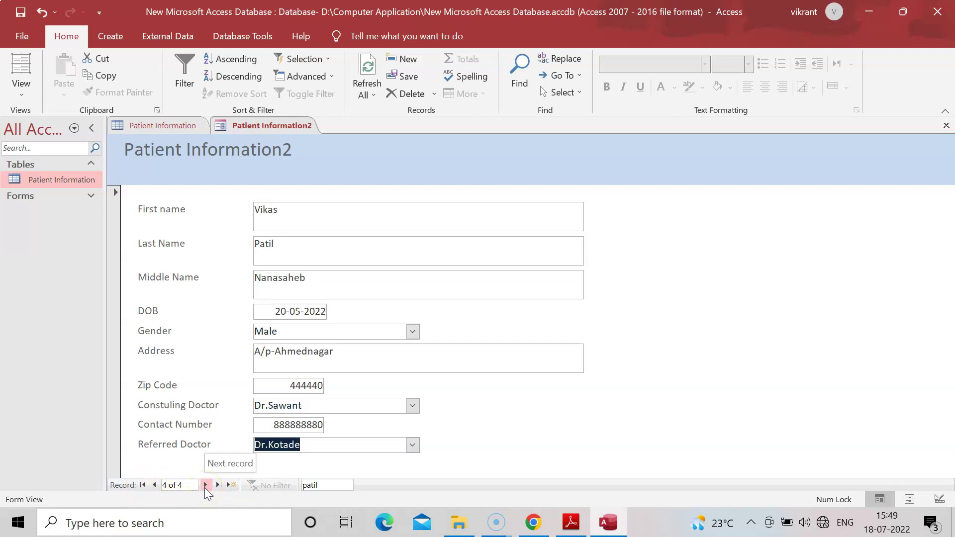
- Start a new blank record and enter the patient's first, last and middle names
{"action": "left_click", "coordinate": [204, 486]}
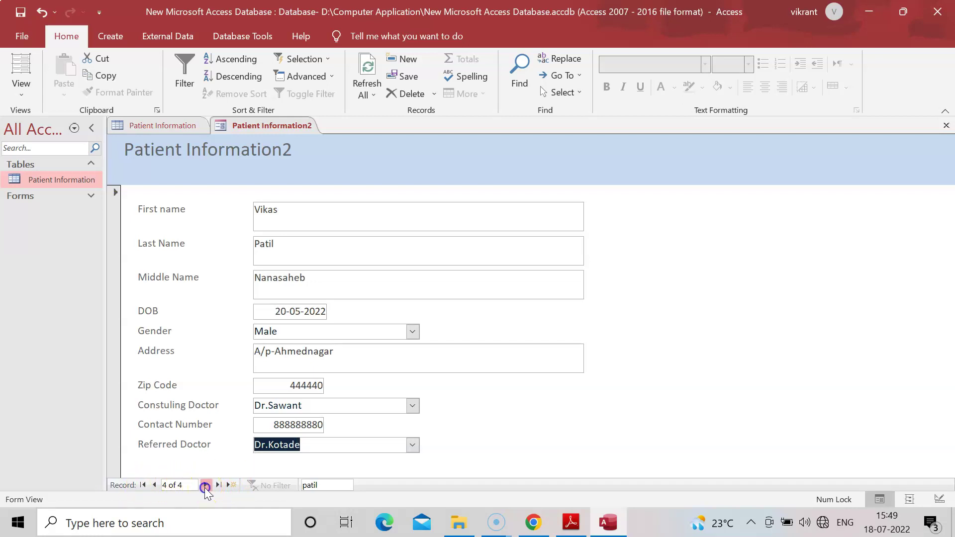
{"action": "left_click", "coordinate": [317, 220]}
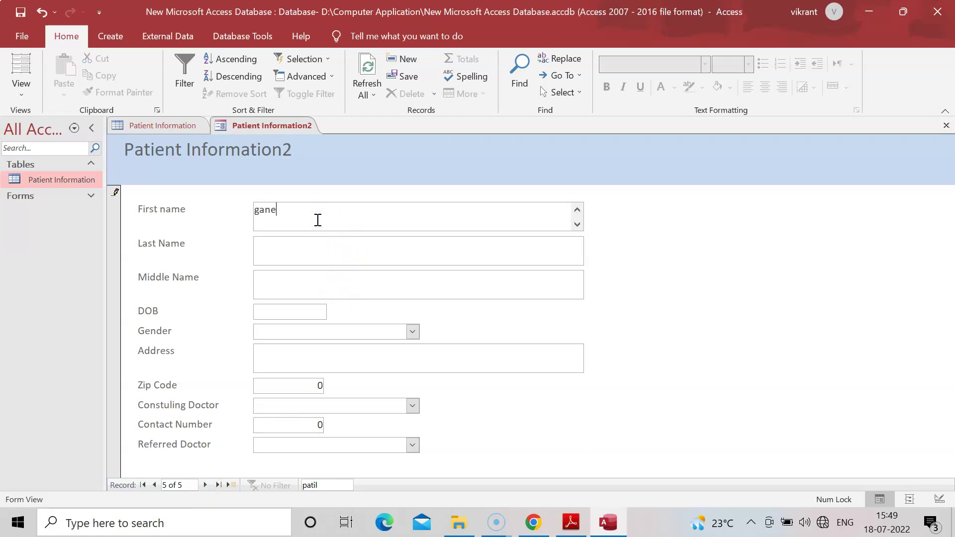
{"action": "left_click", "coordinate": [304, 230]}
{"action": "left_click", "coordinate": [290, 248]}
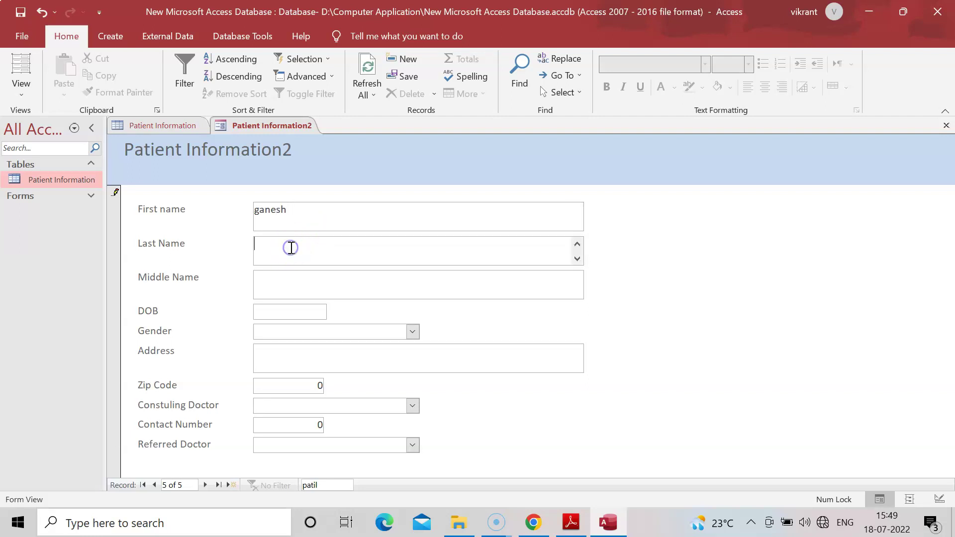
{"action": "type", "text": "rao"}
{"action": "left_click", "coordinate": [286, 287]}
{"action": "type", "text": "vijay"}
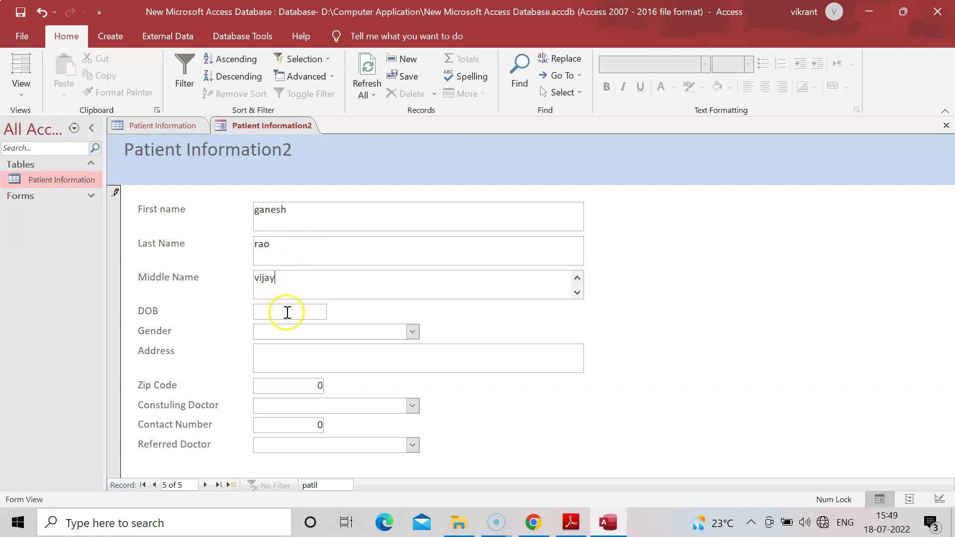
- Set the birth date to 07-07-2022 from the calendar and Gender to Male
{"action": "left_click", "coordinate": [286, 311]}
{"action": "left_click", "coordinate": [334, 312]}
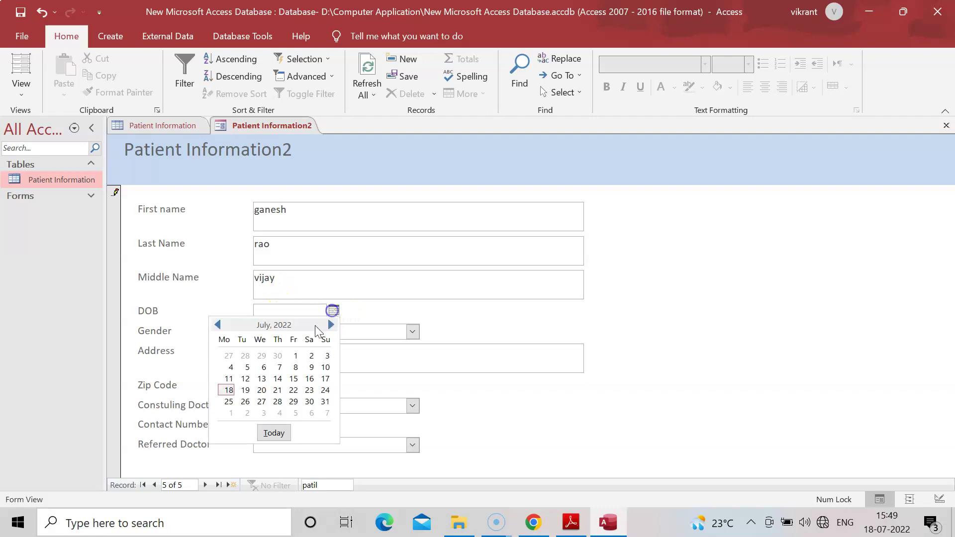
{"action": "left_click", "coordinate": [280, 365]}
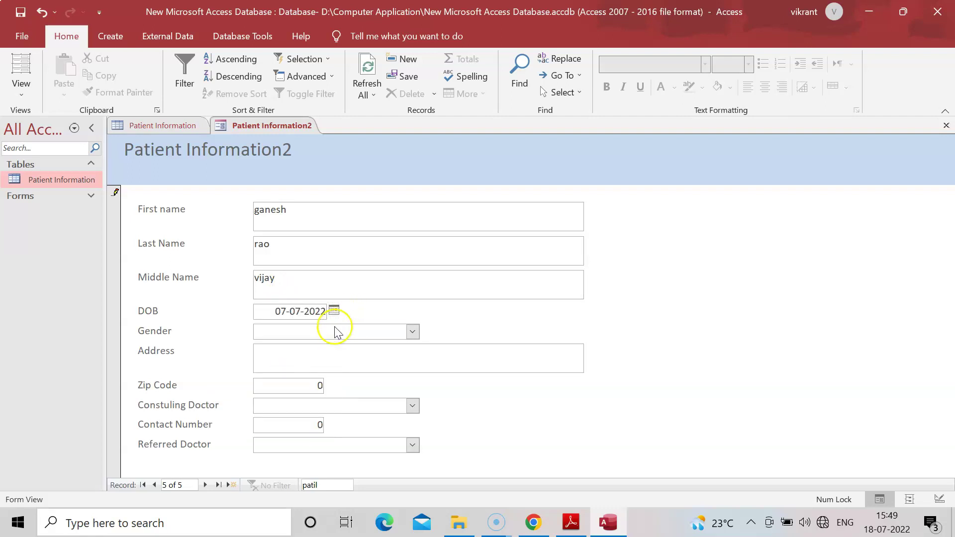
{"action": "left_click", "coordinate": [412, 331]}
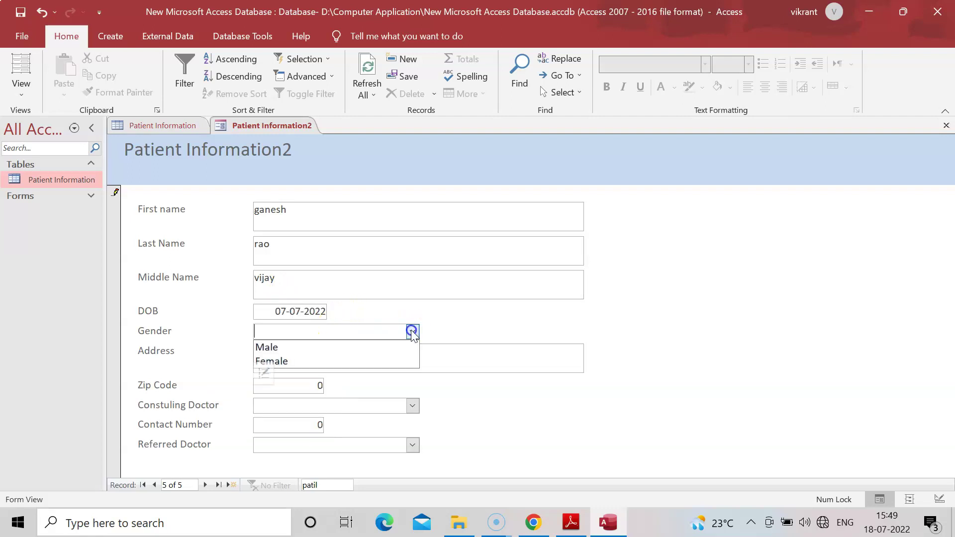
{"action": "left_click", "coordinate": [374, 349]}
- Enter the address, zip code 413714, and pick the consulting doctor
{"action": "left_click", "coordinate": [330, 358]}
{"action": "type", "text": "A/P-Ahemednagar"}
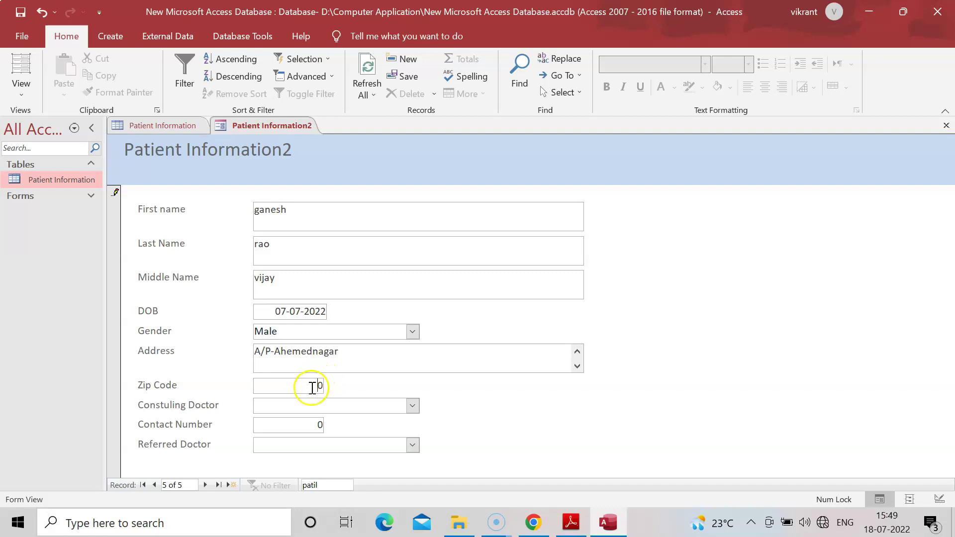
{"action": "left_click", "coordinate": [313, 387]}
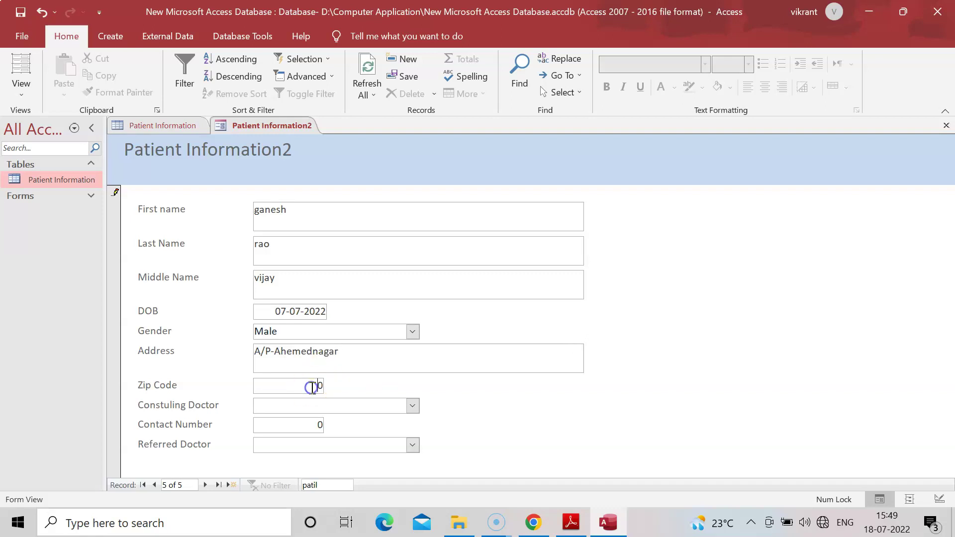
{"action": "key", "text": "BackSpace"}
{"action": "type", "text": "413714"}
{"action": "left_click", "coordinate": [314, 403]}
{"action": "left_click", "coordinate": [413, 406]}
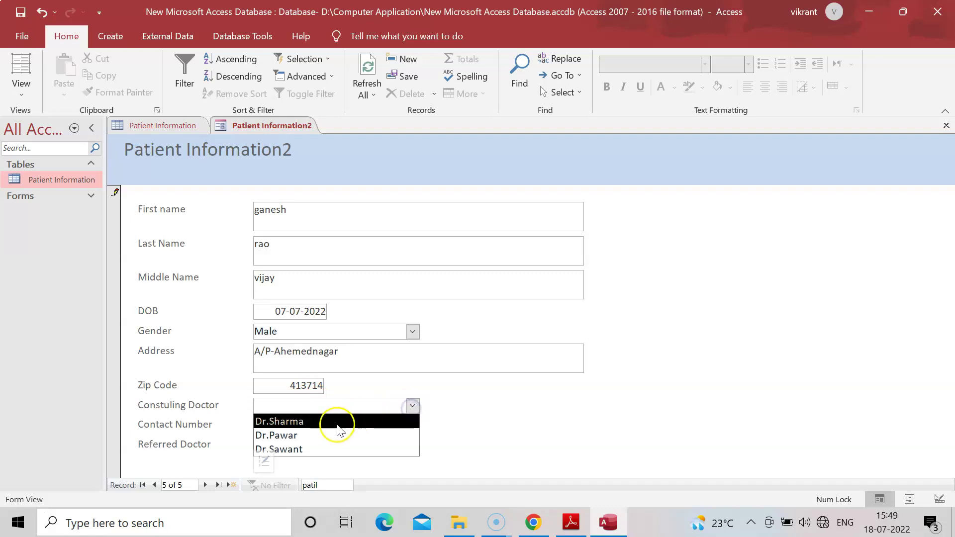
{"action": "left_click", "coordinate": [318, 449]}
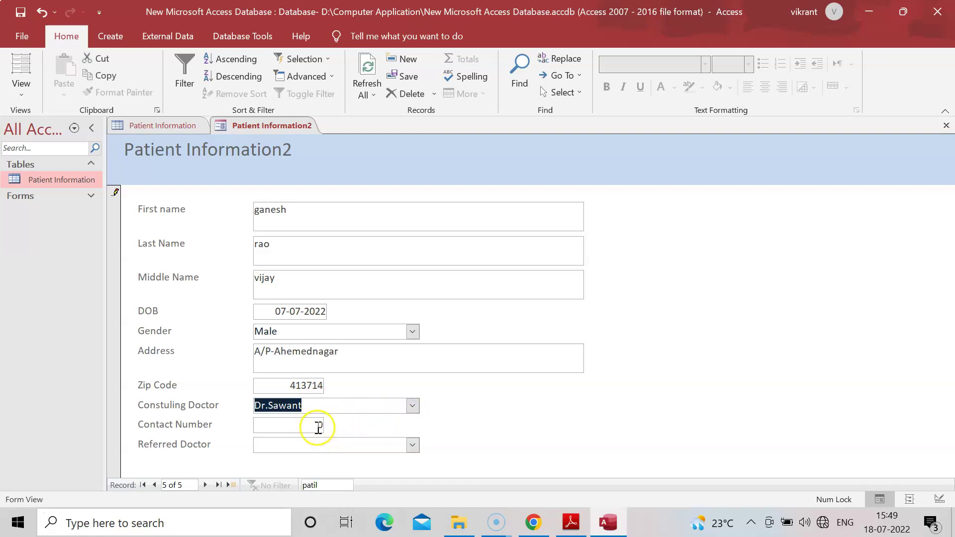
- Fill the contact number and set the Referred Doctor to Dr.Dolas
{"action": "left_click", "coordinate": [318, 427]}
{"action": "key", "text": "BackSpace"}
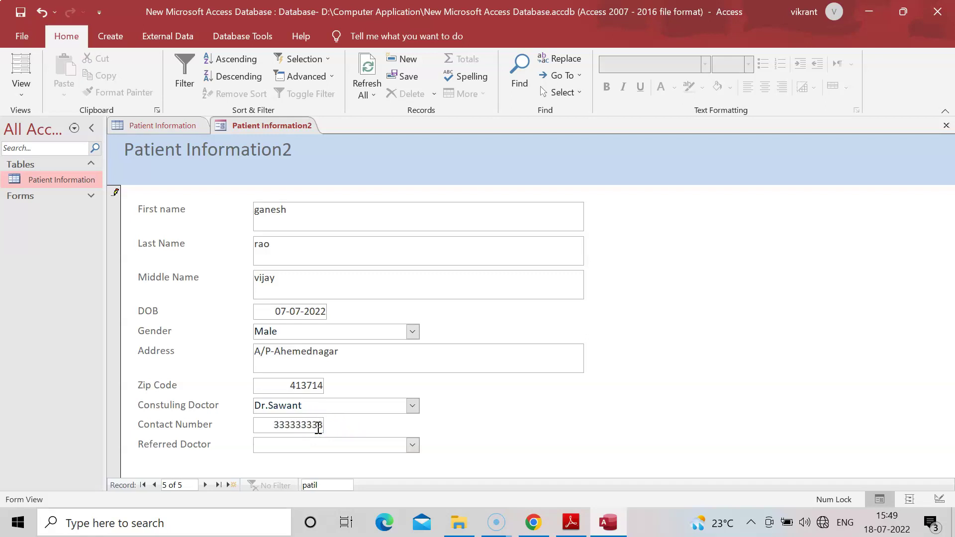
{"action": "left_click", "coordinate": [351, 426]}
{"action": "left_click", "coordinate": [411, 447]}
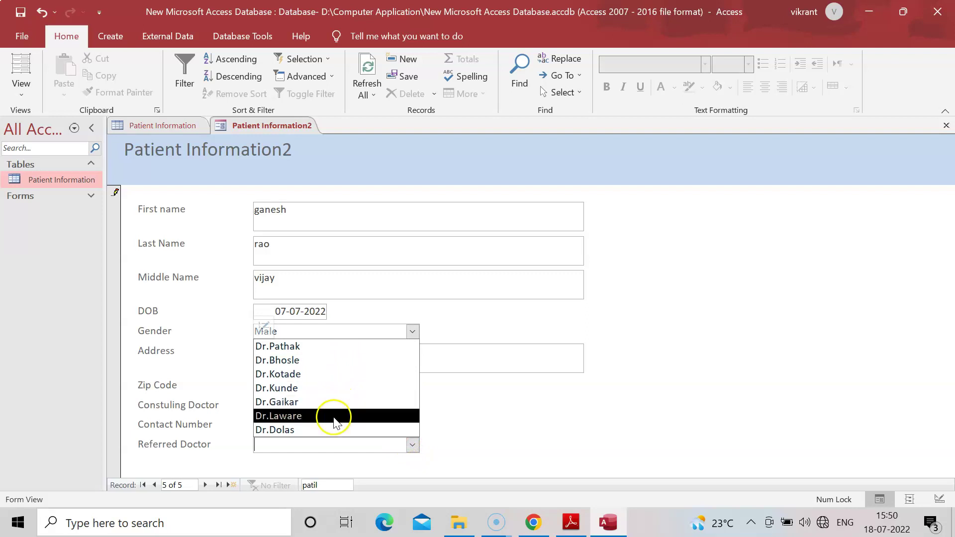
{"action": "left_click", "coordinate": [334, 430]}
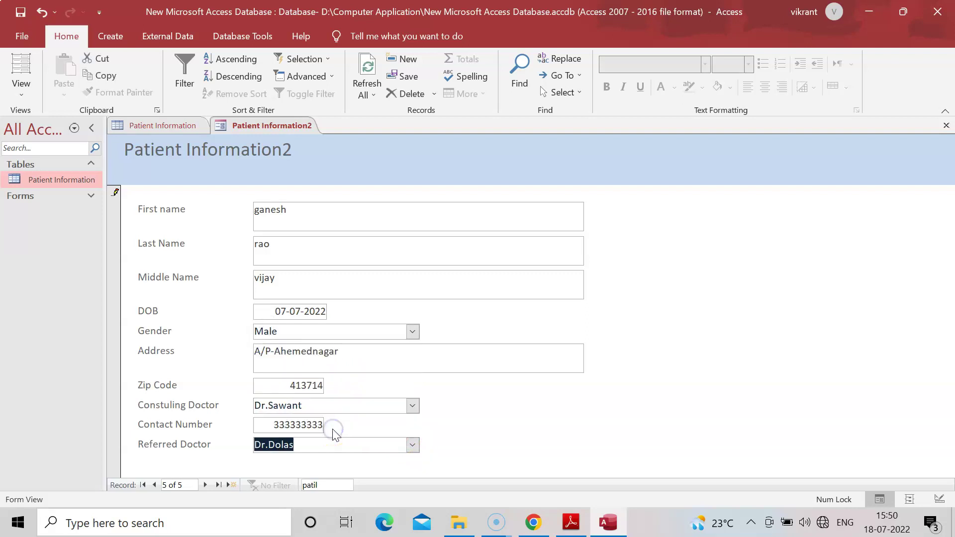
{"action": "left_click", "coordinate": [482, 452]}
- Compare the table and form tabs, then close the Patient Information2 form and Patient Information table
{"action": "left_click", "coordinate": [172, 124]}
{"action": "left_click", "coordinate": [273, 125]}
{"action": "left_click", "coordinate": [171, 123]}
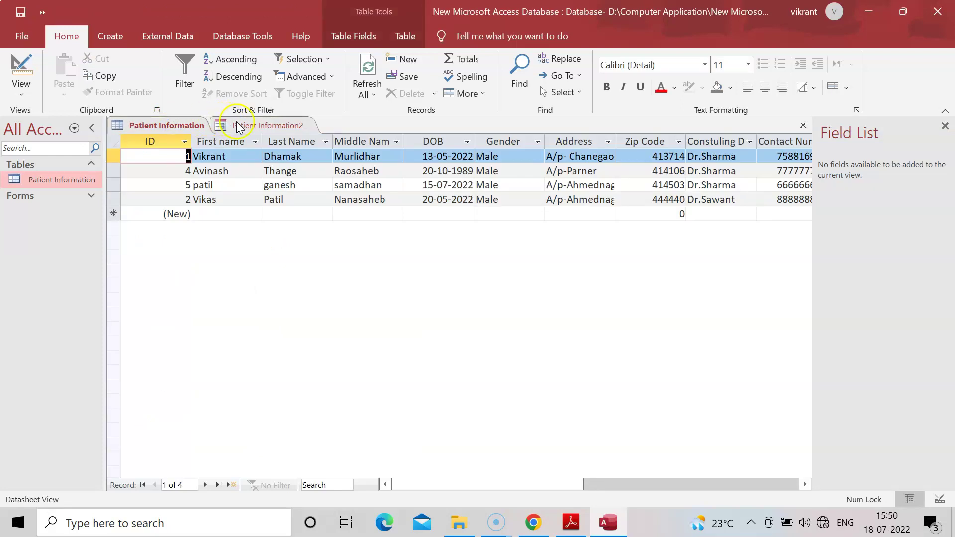
{"action": "left_click", "coordinate": [271, 124]}
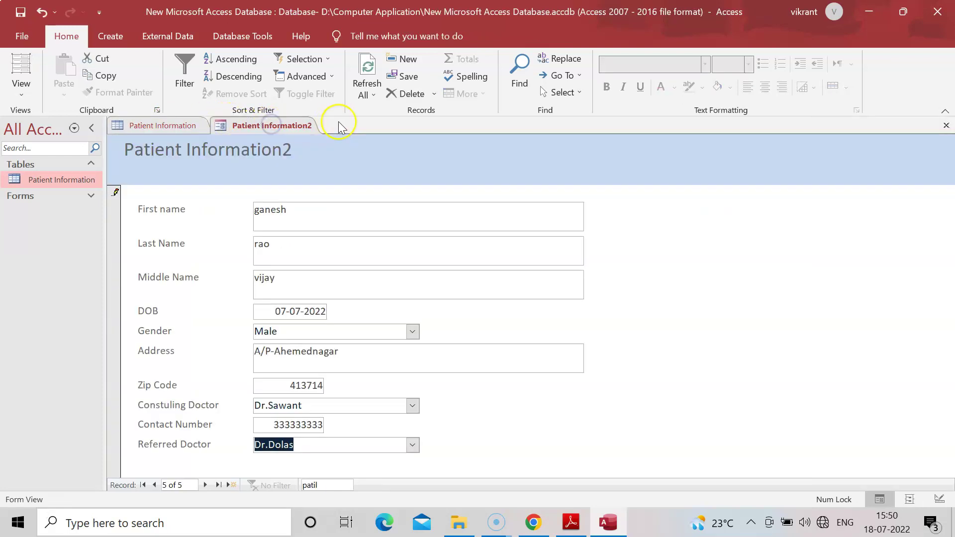
{"action": "left_click", "coordinate": [946, 126]}
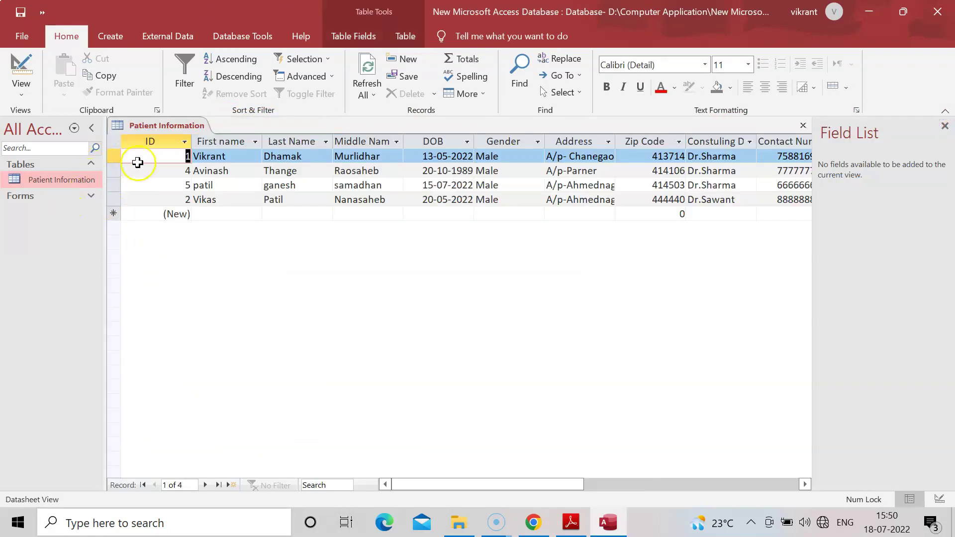
{"action": "left_click", "coordinate": [803, 126]}
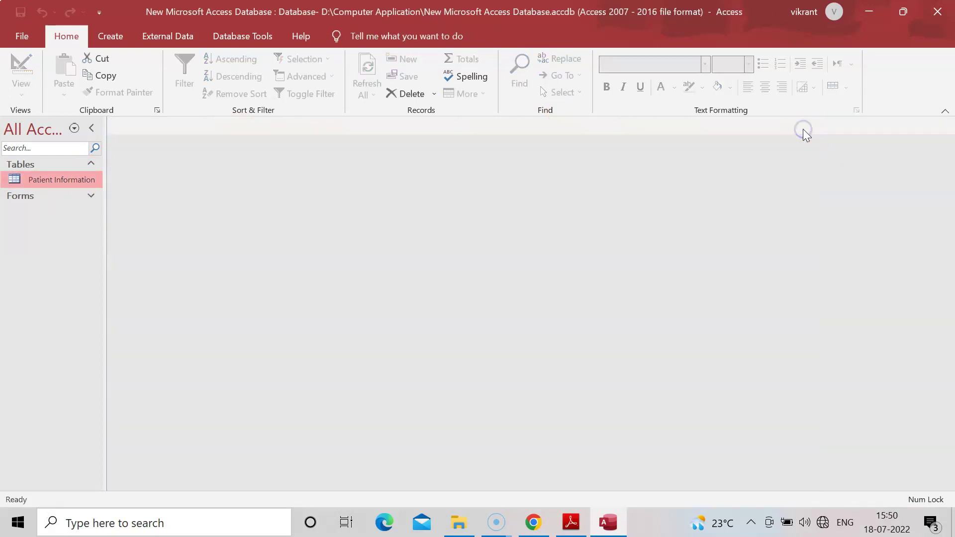
- Reopen the Patient Information table and hide the Field List to view all five records
{"action": "right_click", "coordinate": [81, 180]}
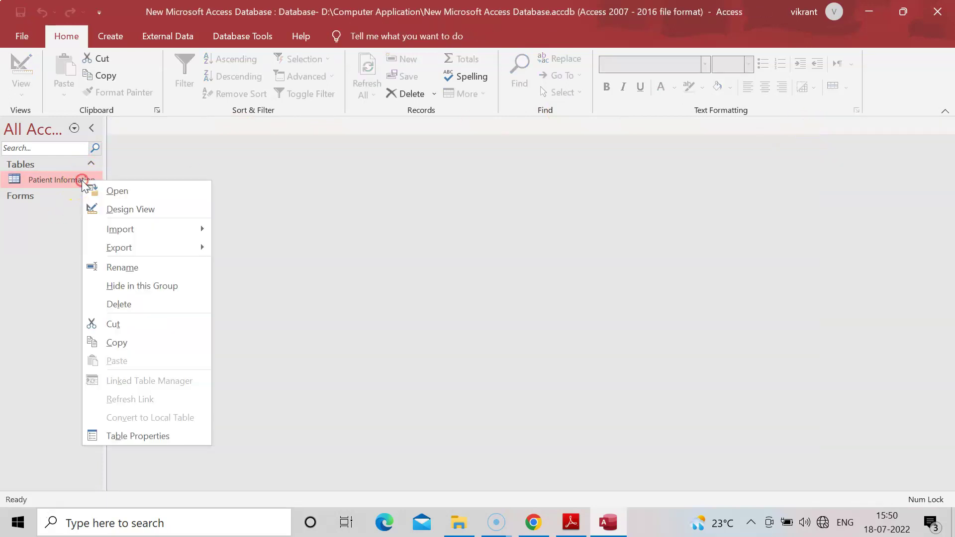
{"action": "left_click", "coordinate": [120, 192]}
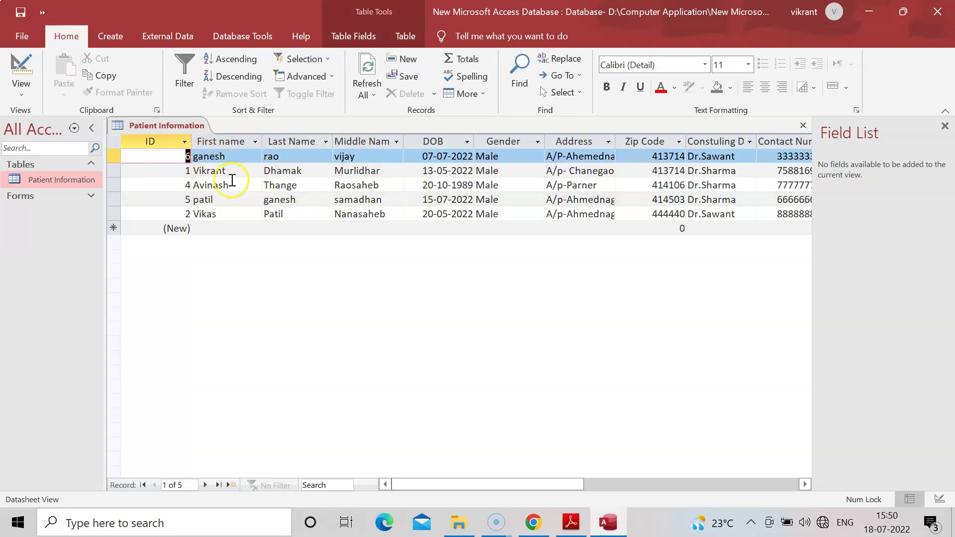
{"action": "left_click", "coordinate": [944, 128]}
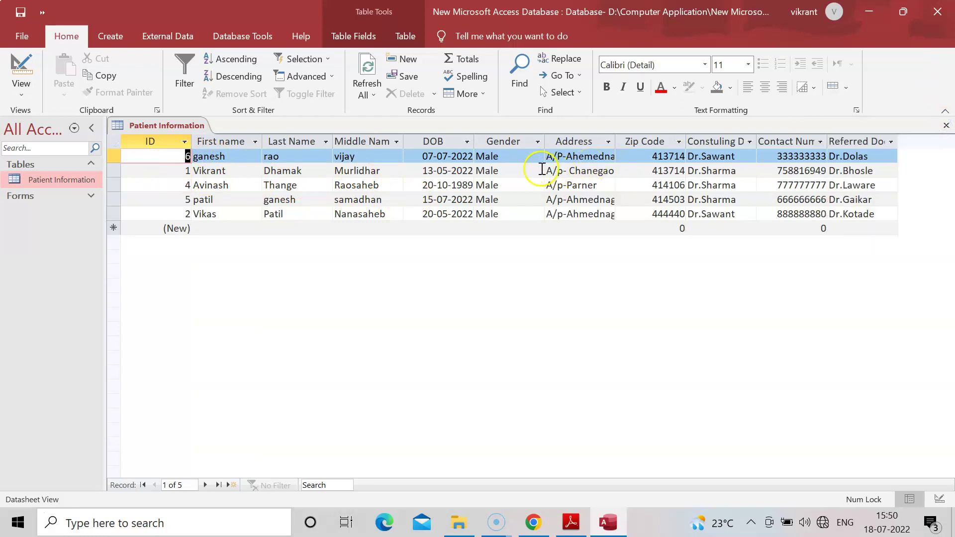